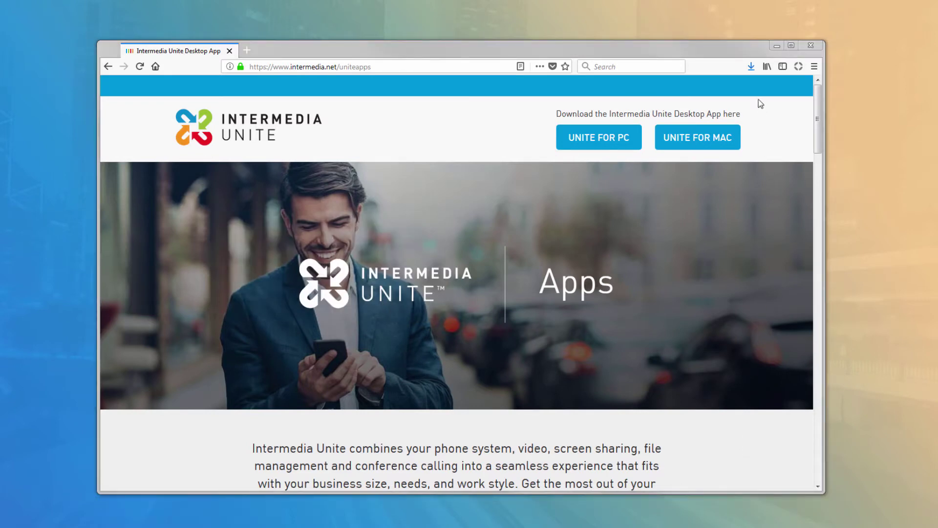
Step: Run the downloaded intermedia-unite.exe and install Unite 1.3.0 for the current user, accepting the licence
{"action": "left_click", "coordinate": [752, 69]}
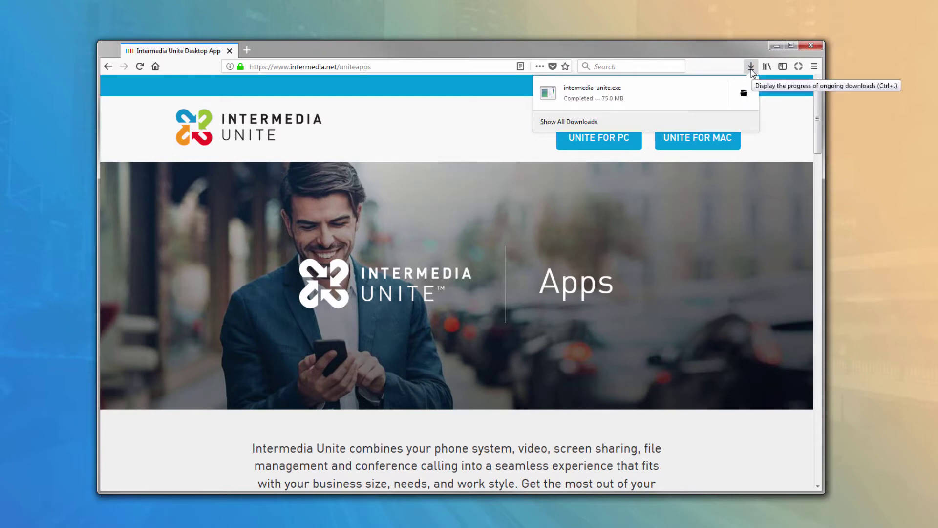
{"action": "left_click", "coordinate": [697, 86]}
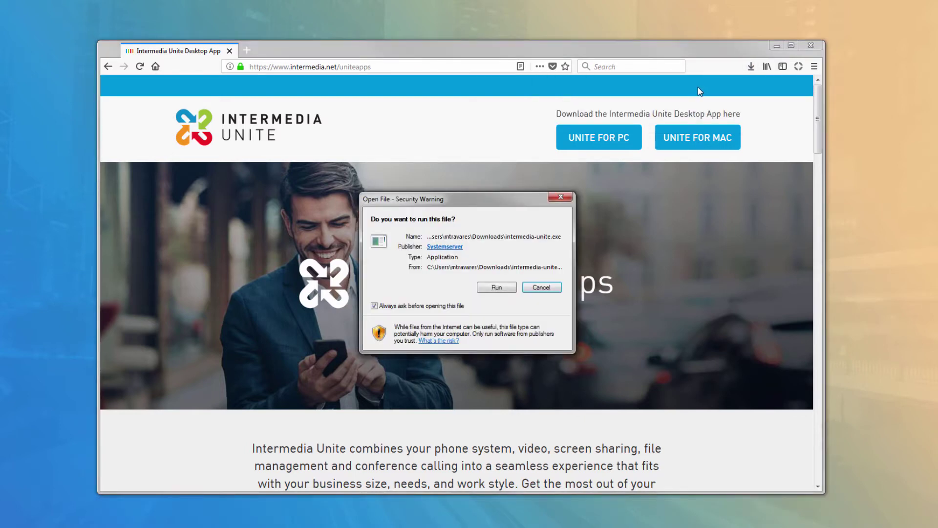
{"action": "left_click", "coordinate": [510, 287]}
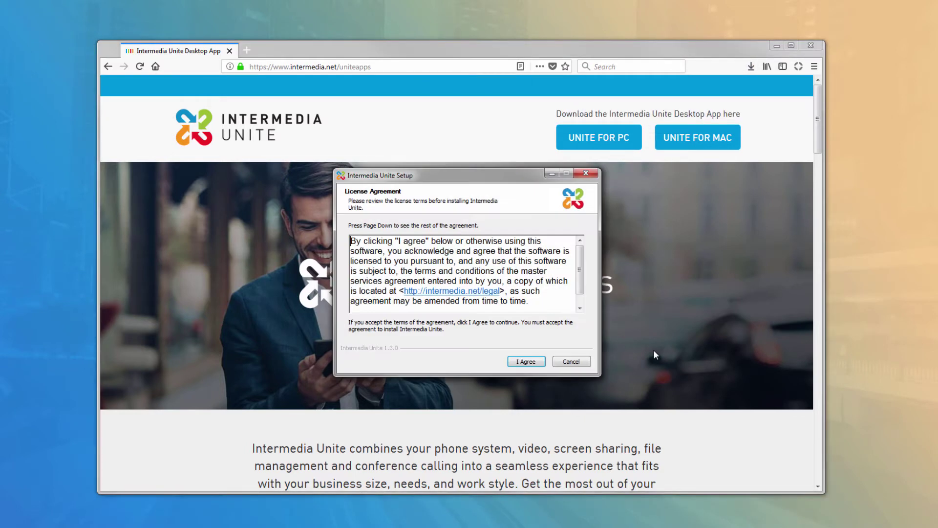
{"action": "left_click", "coordinate": [537, 363]}
{"action": "left_click", "coordinate": [536, 365]}
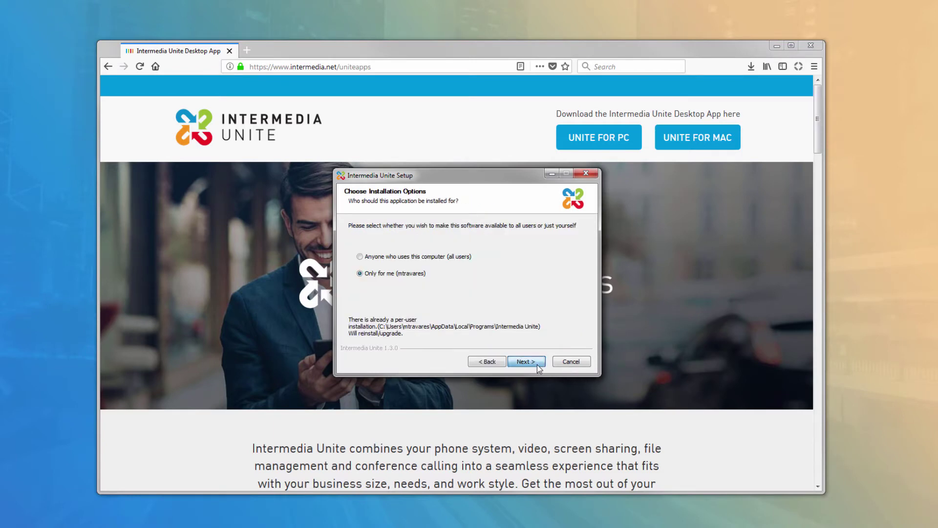
{"action": "left_click", "coordinate": [532, 361]}
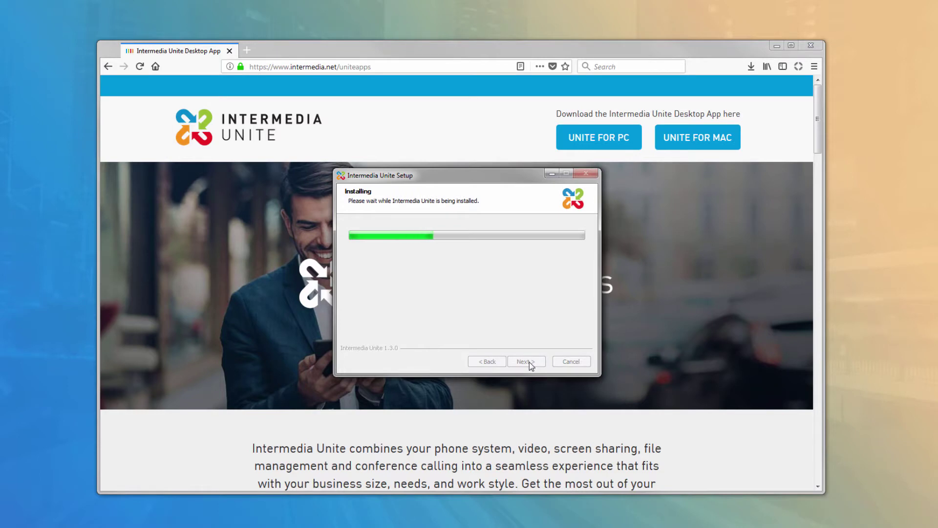
{"action": "left_click", "coordinate": [530, 361]}
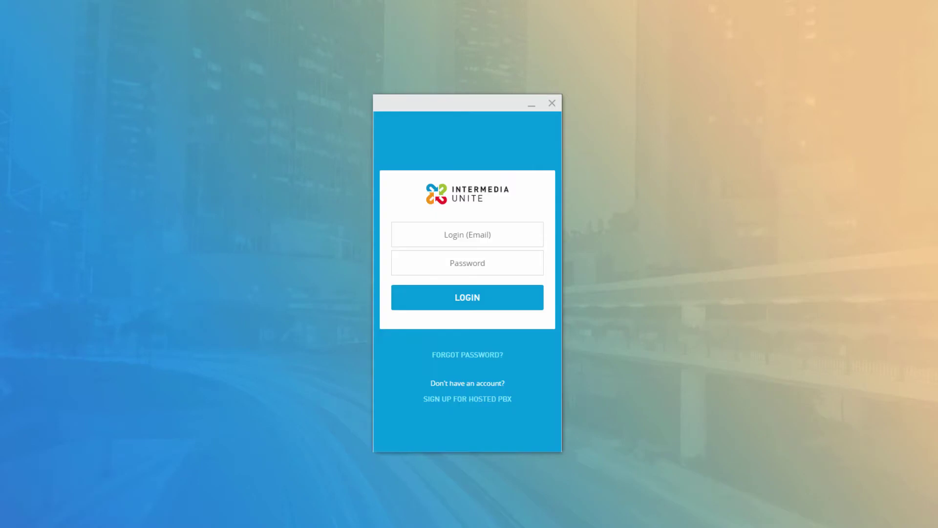
Step: Log in to Unite with the work e-mail address and the account password
{"action": "left_click", "coordinate": [467, 234]}
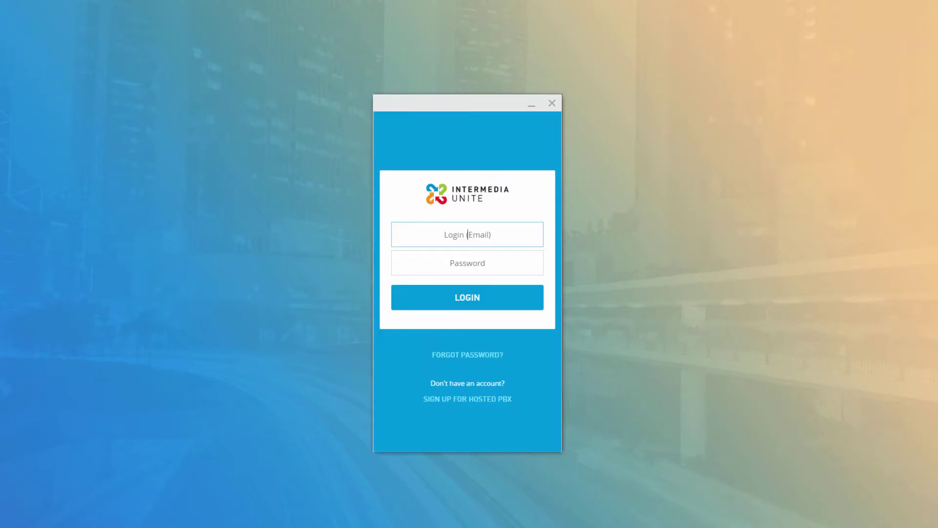
{"action": "type", "text": "JenniferD@yourcompany.com"}
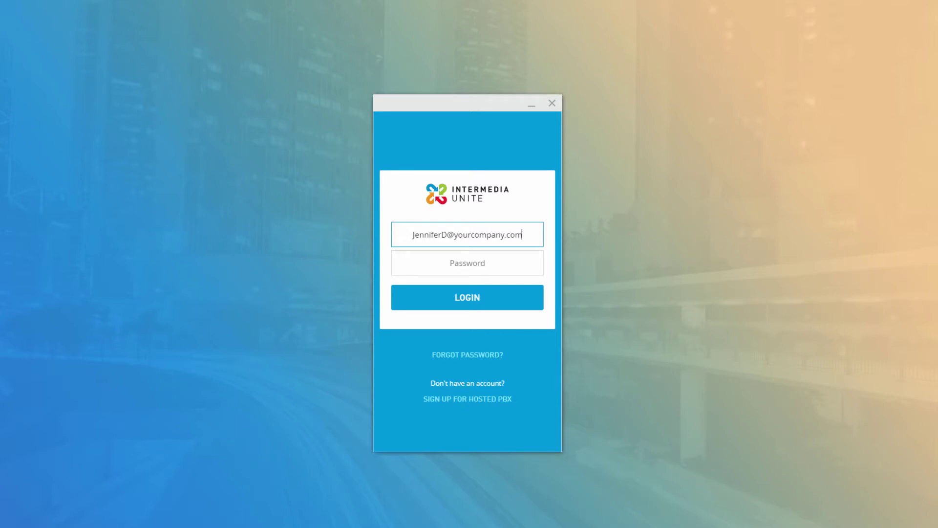
{"action": "key", "text": "Tab"}
{"action": "type", "text": "*********"}
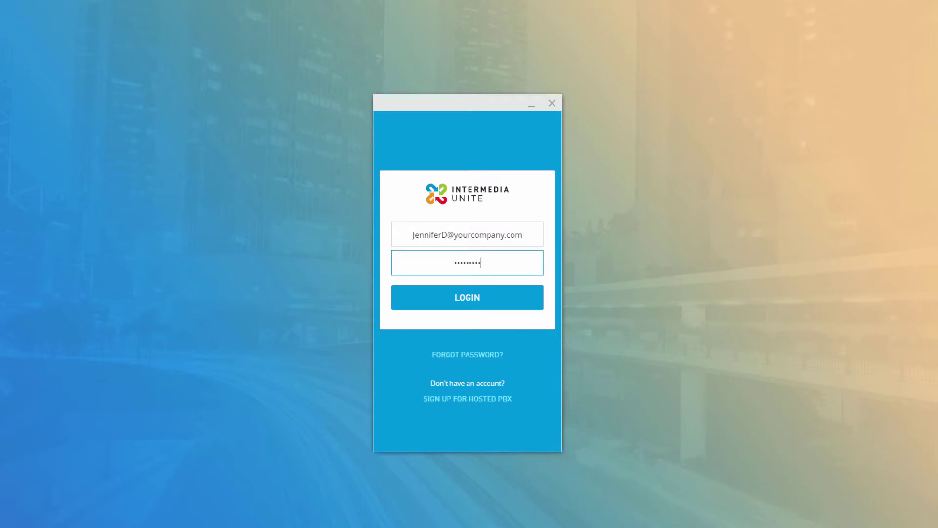
{"action": "left_click", "coordinate": [474, 303]}
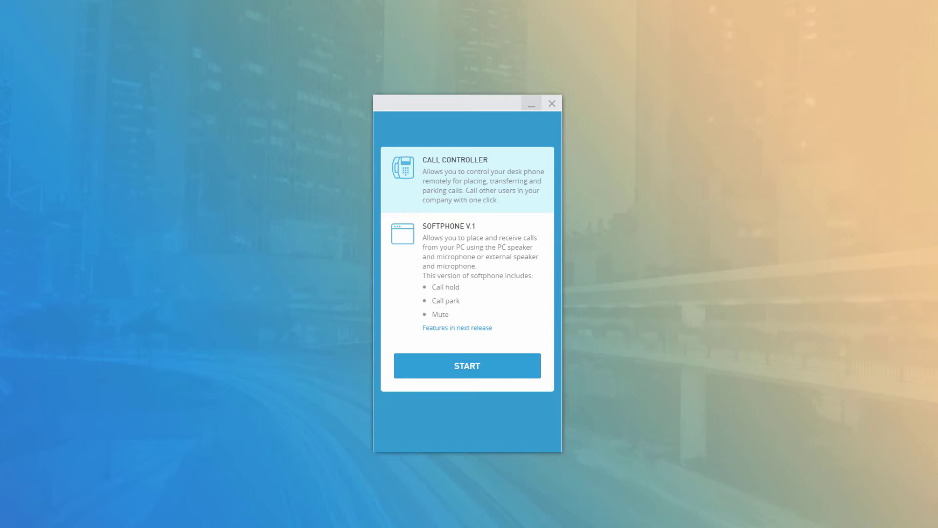
Step: Choose Call Controller mode instead of Softphone V.1 and start the app
{"action": "left_click", "coordinate": [467, 276]}
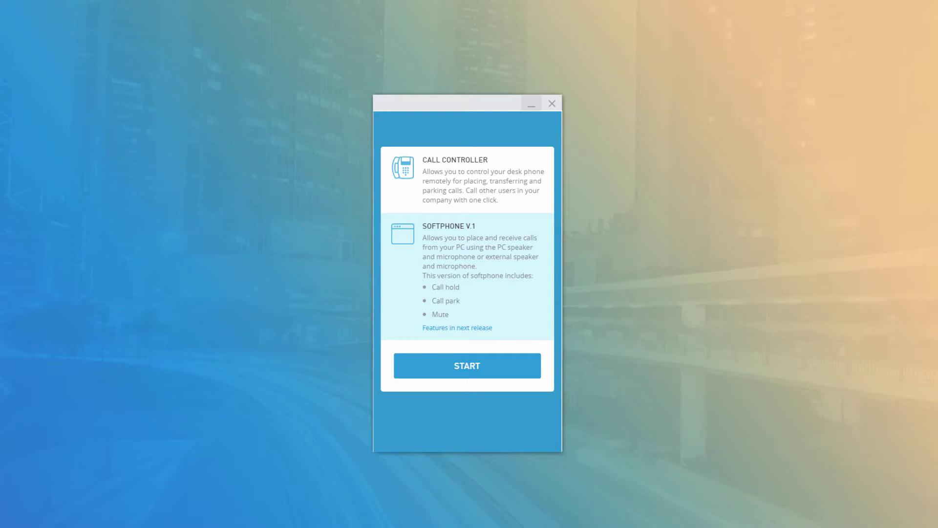
{"action": "left_click", "coordinate": [511, 189]}
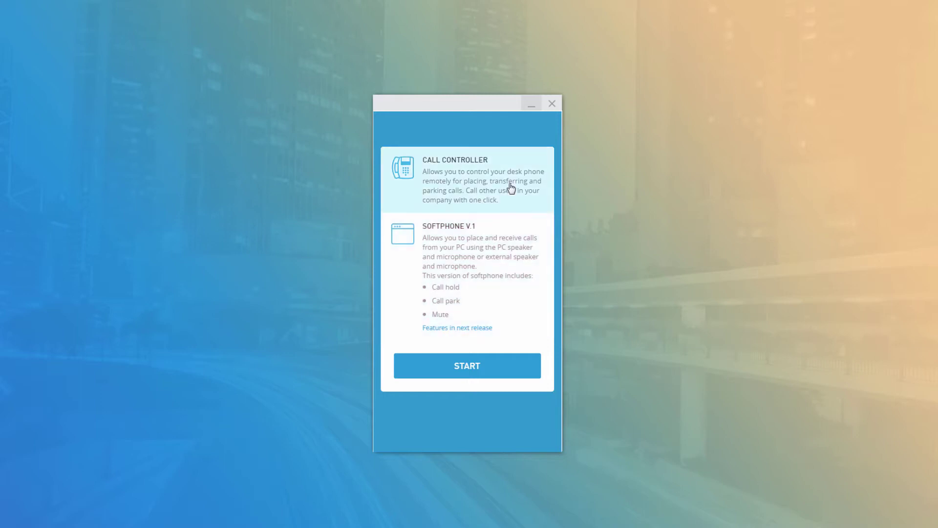
{"action": "left_click", "coordinate": [481, 369]}
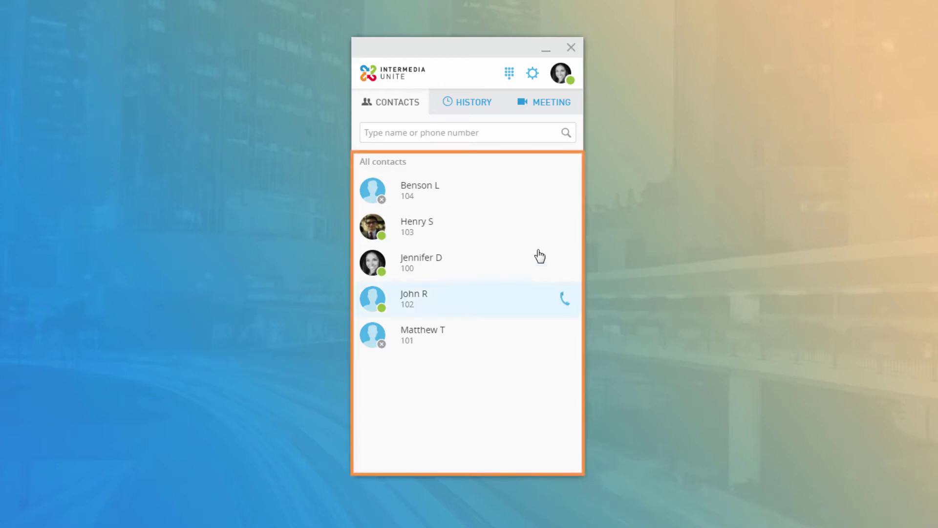
{"action": "left_click", "coordinate": [517, 132]}
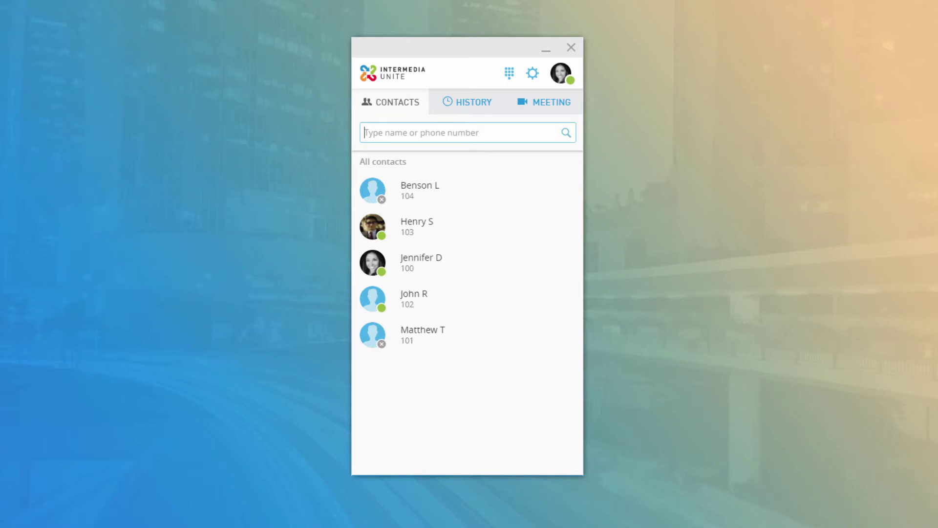
{"action": "type", "text": "Henry"}
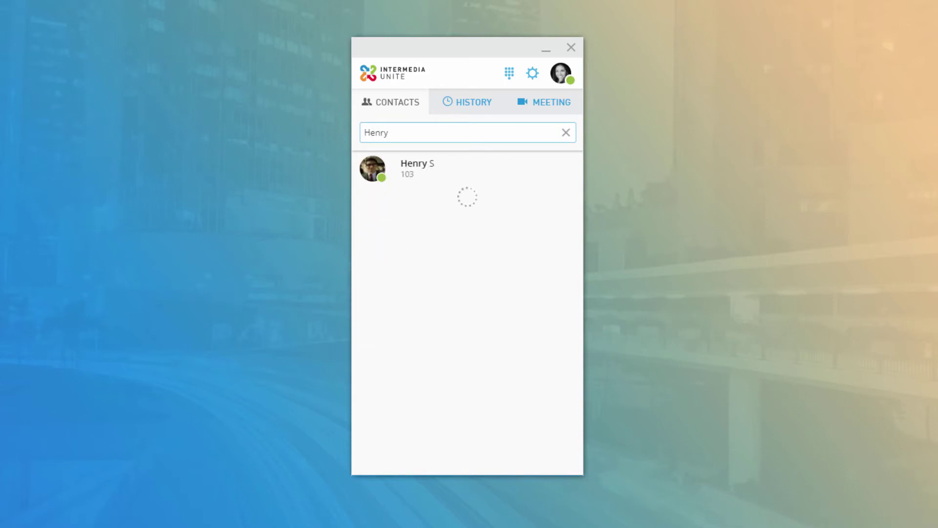
{"action": "key", "text": "BackSpace"}
{"action": "key", "text": "BackSpace"}
{"action": "key", "text": "BackSpace"}
{"action": "key", "text": "BackSpace"}
{"action": "key", "text": "BackSpace"}
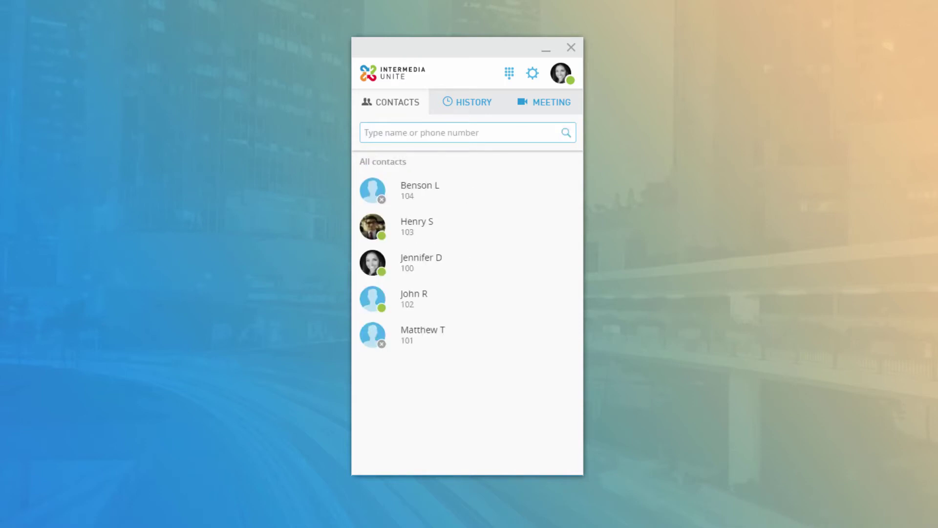
{"action": "type", "text": "103"}
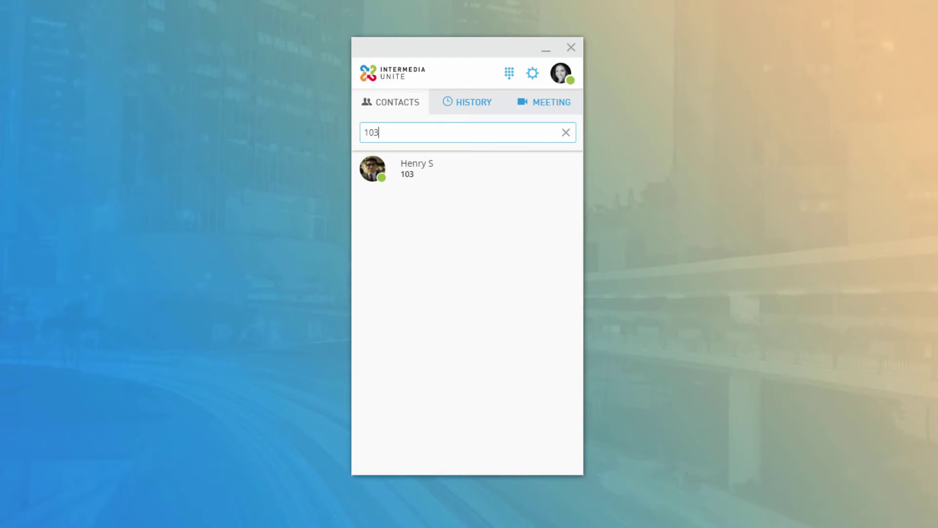
{"action": "mouse_move", "coordinate": [490, 177]}
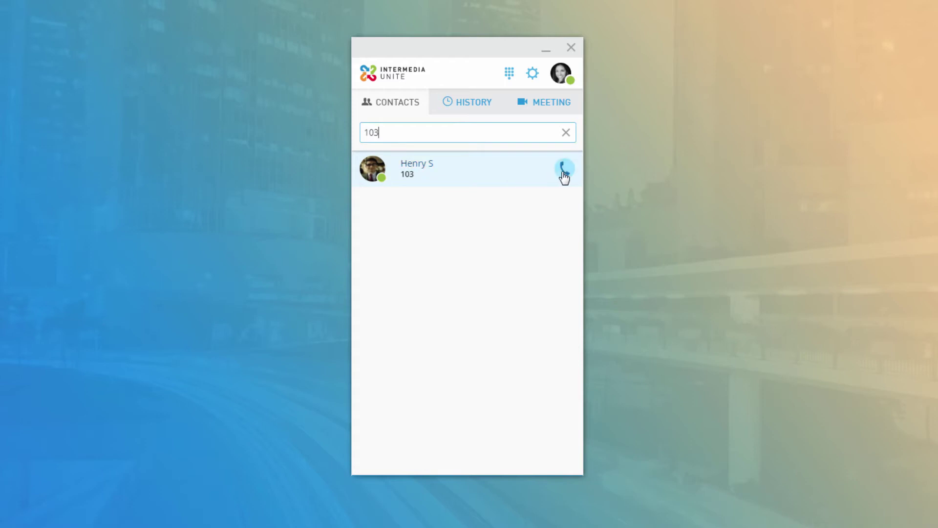
{"action": "left_click", "coordinate": [436, 168]}
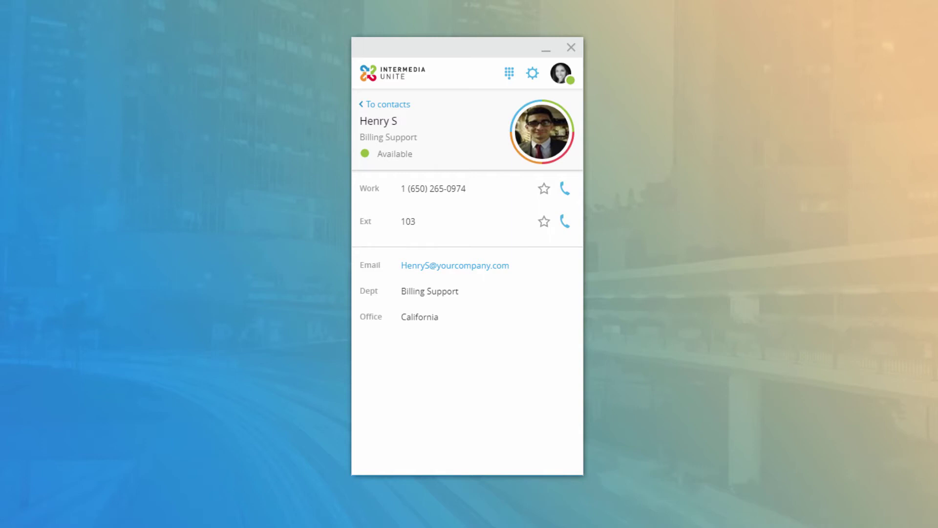
Step: Star extension 103 as a favorite and return to the contacts list
{"action": "left_click", "coordinate": [544, 224]}
{"action": "left_click", "coordinate": [399, 105]}
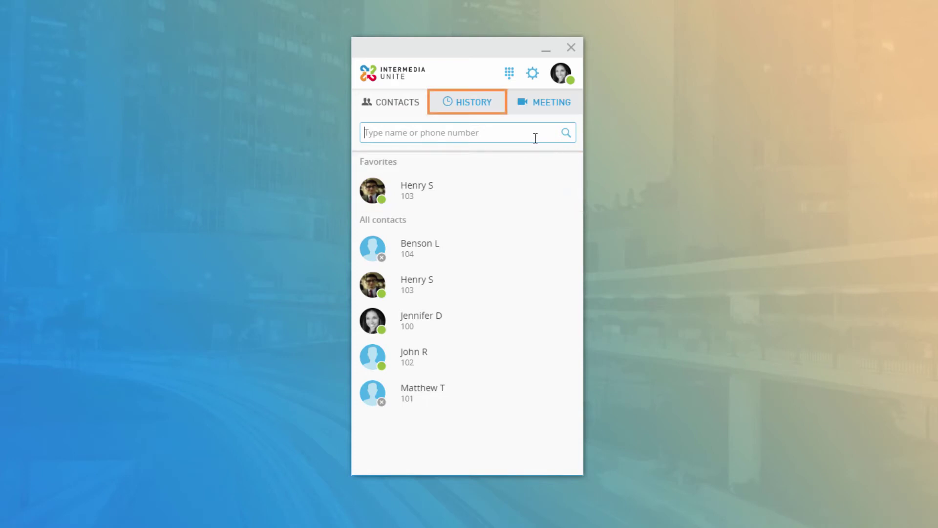
Step: Filter the call history to Missed calls and view the missed Billing caller's details
{"action": "left_click", "coordinate": [482, 110]}
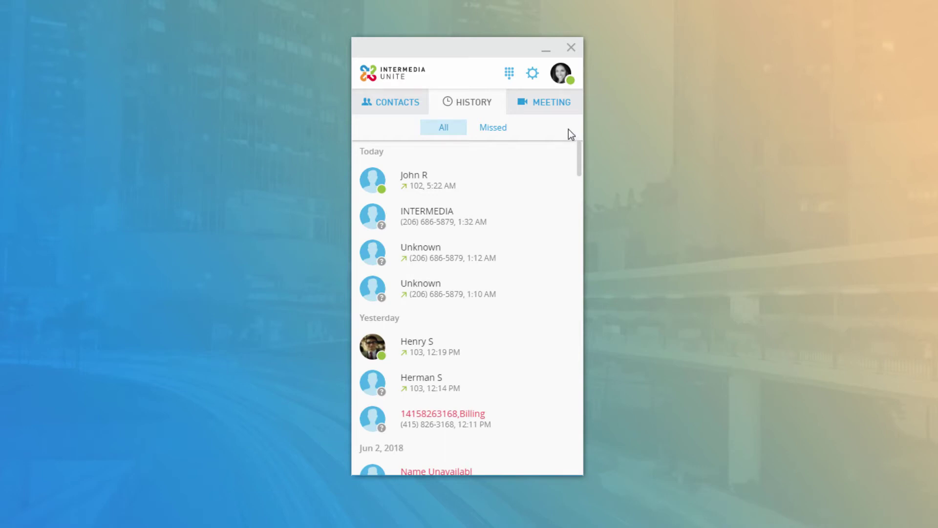
{"action": "left_click", "coordinate": [505, 132]}
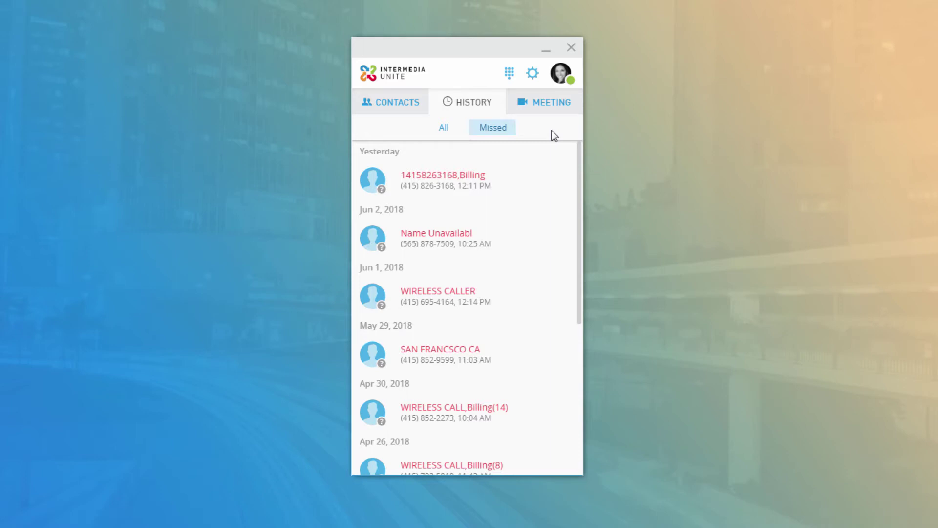
{"action": "mouse_move", "coordinate": [526, 177]}
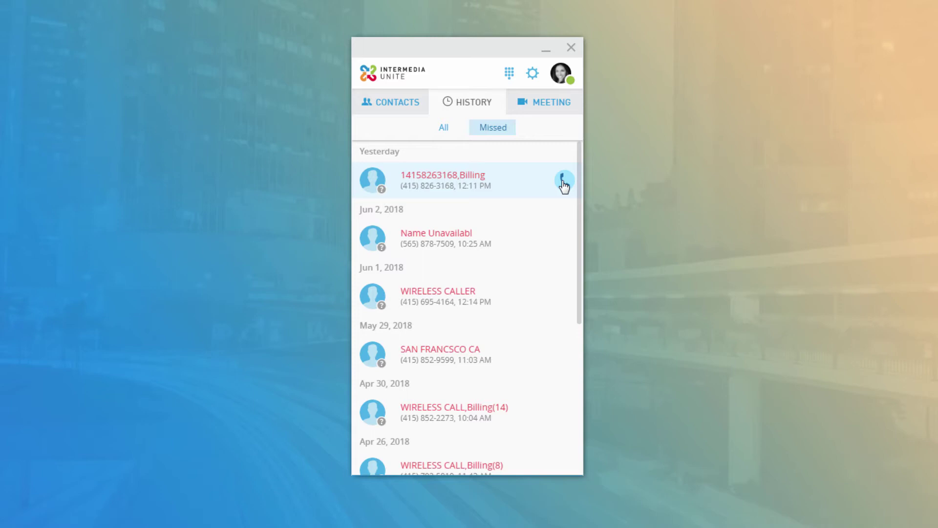
{"action": "left_click", "coordinate": [481, 181]}
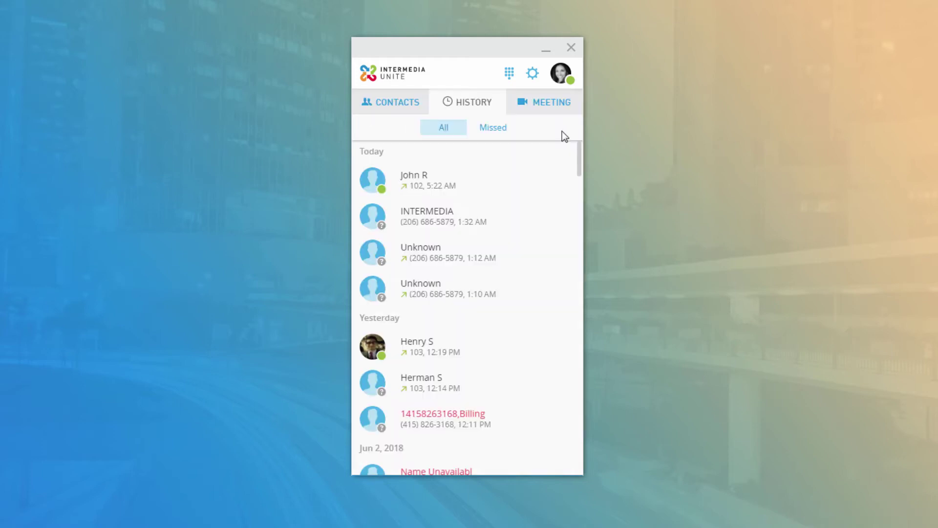
Step: Send the MEETING tab's URL, dial-in number and PIN into a new Outlook invitation
{"action": "left_click", "coordinate": [562, 110]}
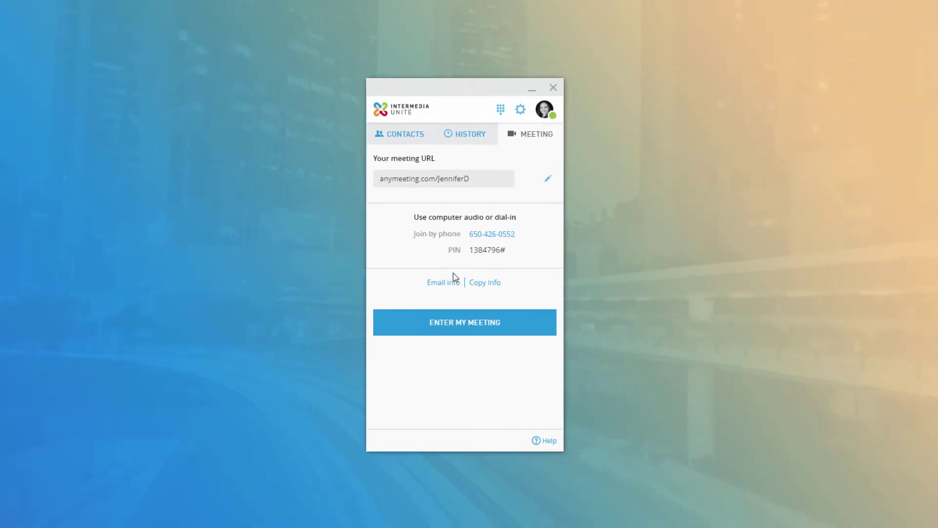
{"action": "left_click", "coordinate": [441, 283]}
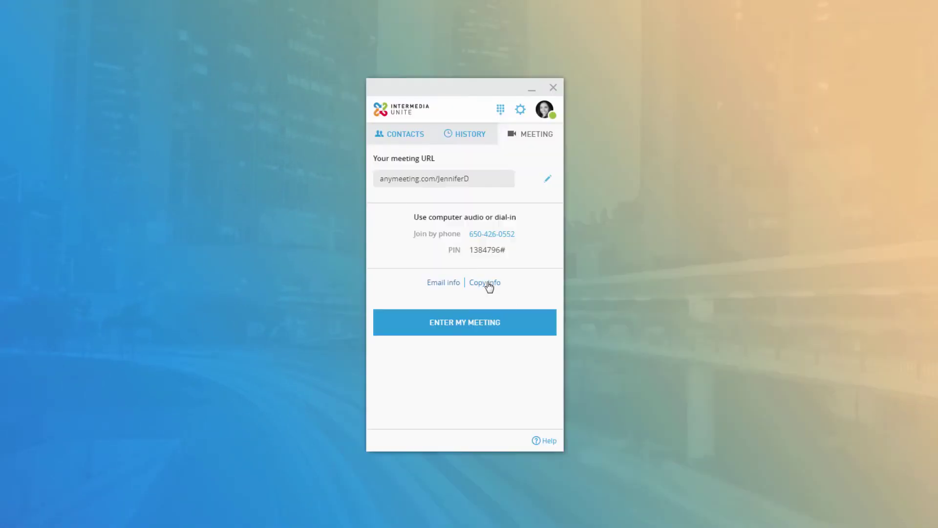
Step: Copy the meeting URL, dial-in number and PIN to the clipboard
{"action": "left_click", "coordinate": [488, 286]}
{"action": "left_click", "coordinate": [501, 110]}
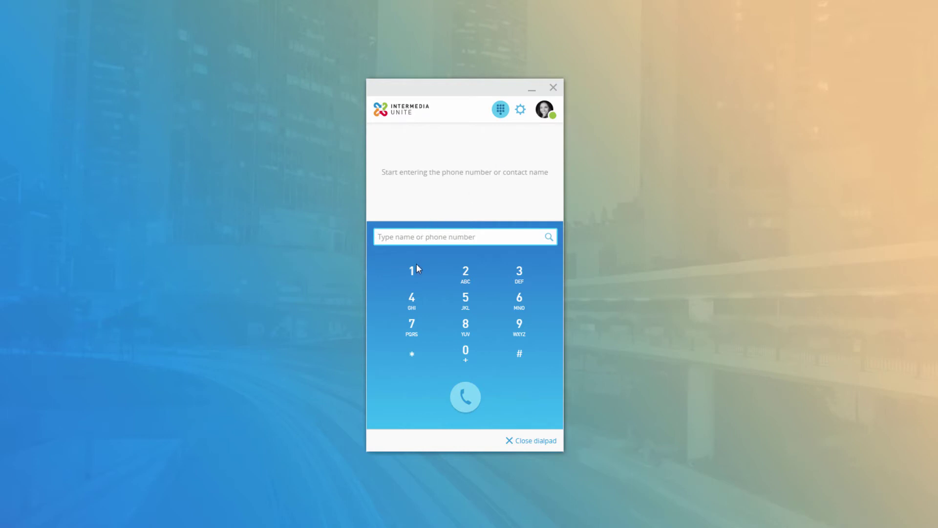
{"action": "left_click", "coordinate": [412, 277]}
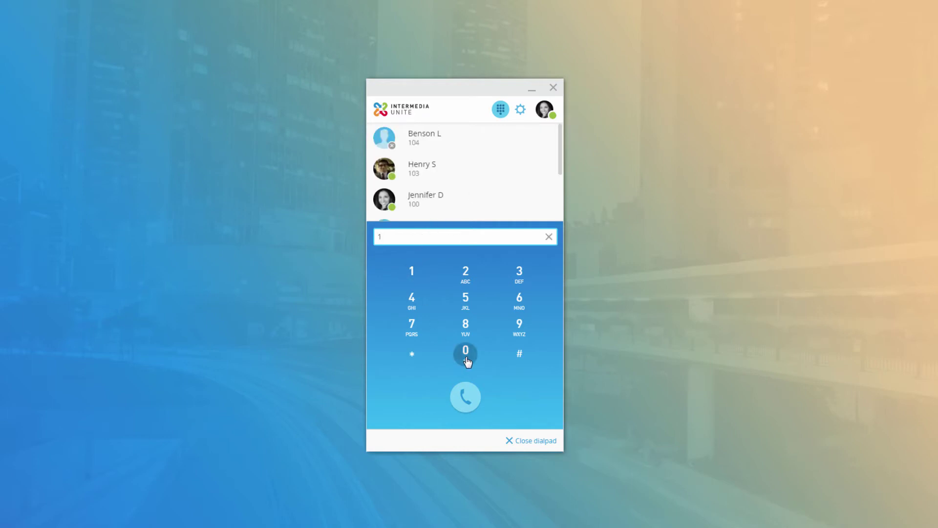
{"action": "left_click", "coordinate": [465, 352]}
{"action": "left_click", "coordinate": [519, 277]}
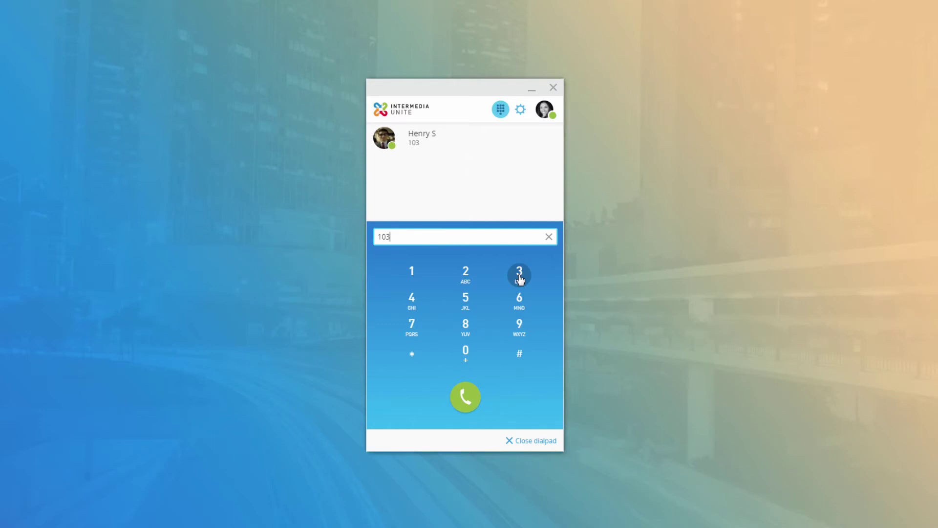
{"action": "mouse_move", "coordinate": [469, 140]}
{"action": "left_click", "coordinate": [535, 441]}
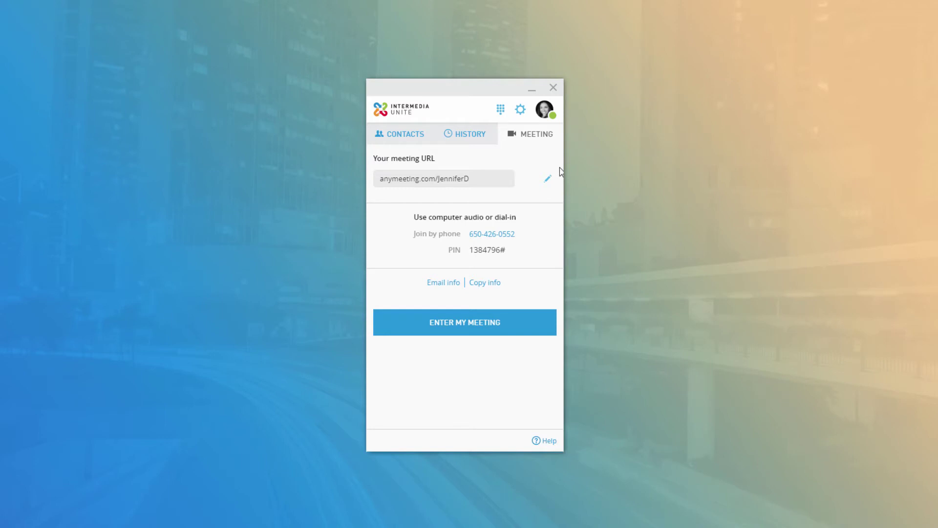
Step: Bring up Application settings from the gear menu
{"action": "left_click", "coordinate": [520, 110]}
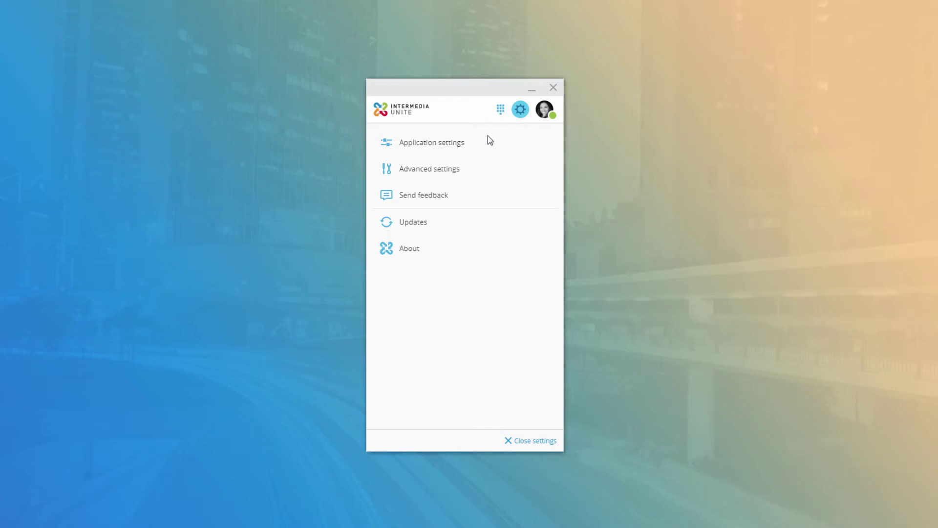
{"action": "left_click", "coordinate": [457, 146]}
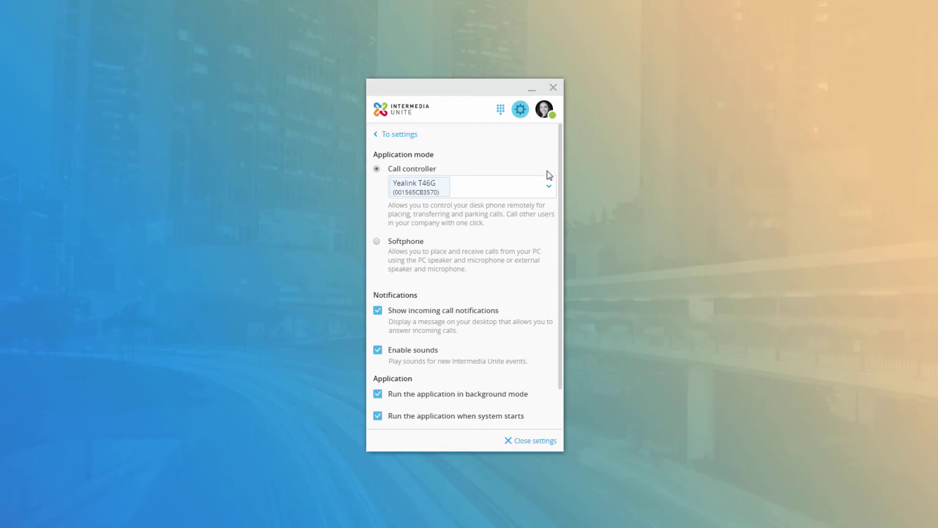
Step: Keep the Yealink T46G device, switch the application mode to Softphone, and open Audio settings
{"action": "left_click", "coordinate": [549, 188]}
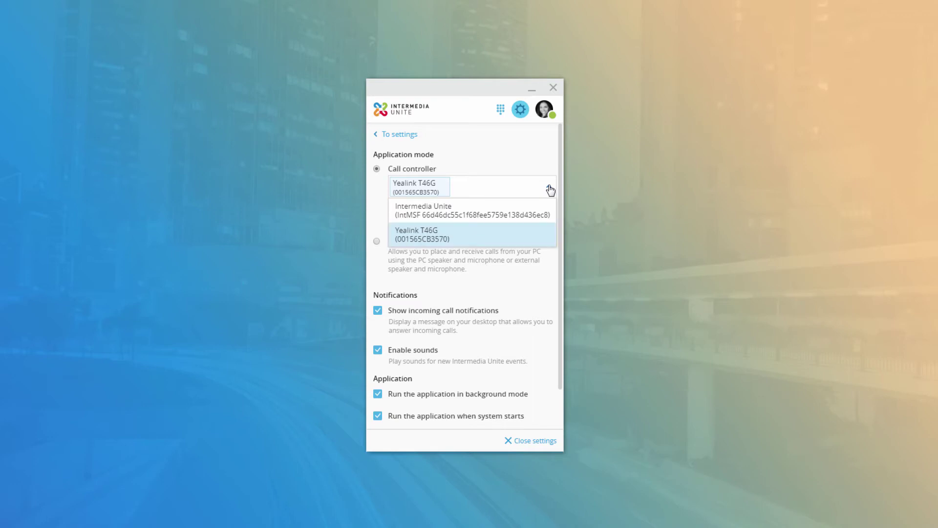
{"action": "left_click", "coordinate": [550, 189]}
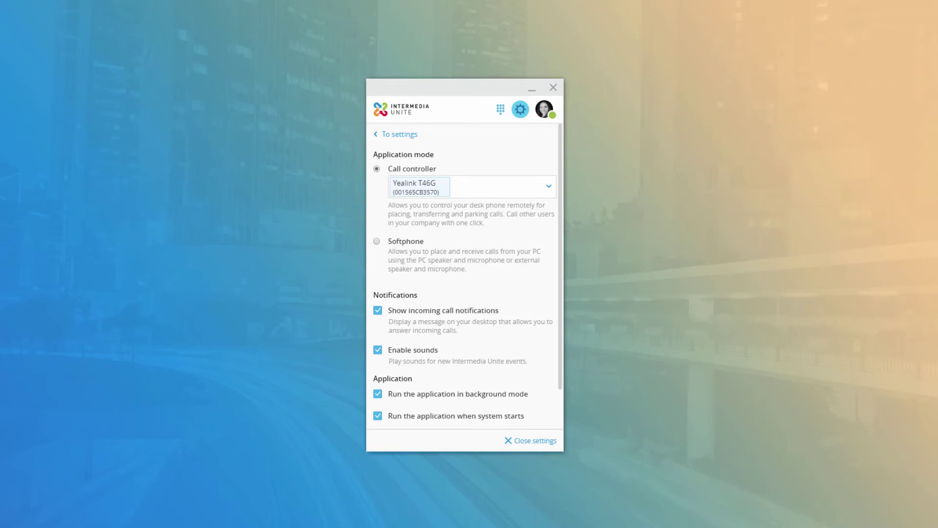
{"action": "left_click", "coordinate": [376, 240]}
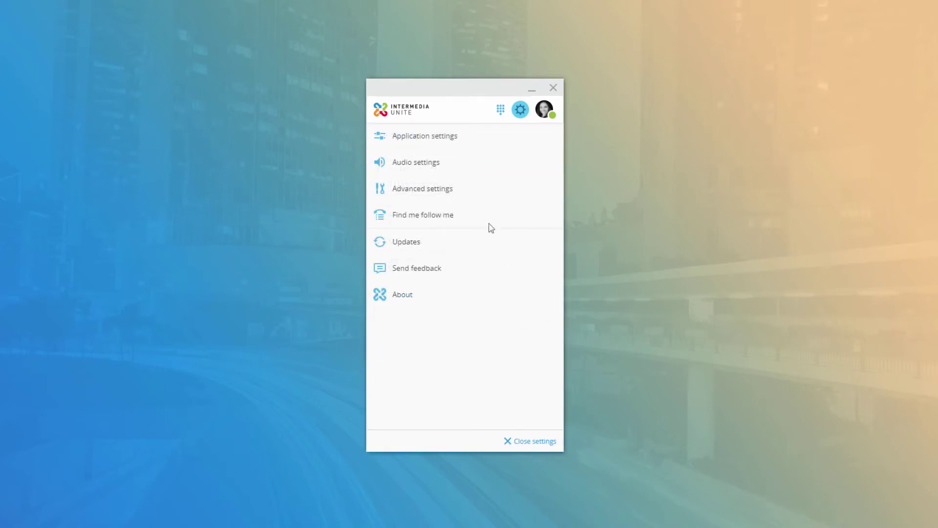
{"action": "left_click", "coordinate": [416, 163]}
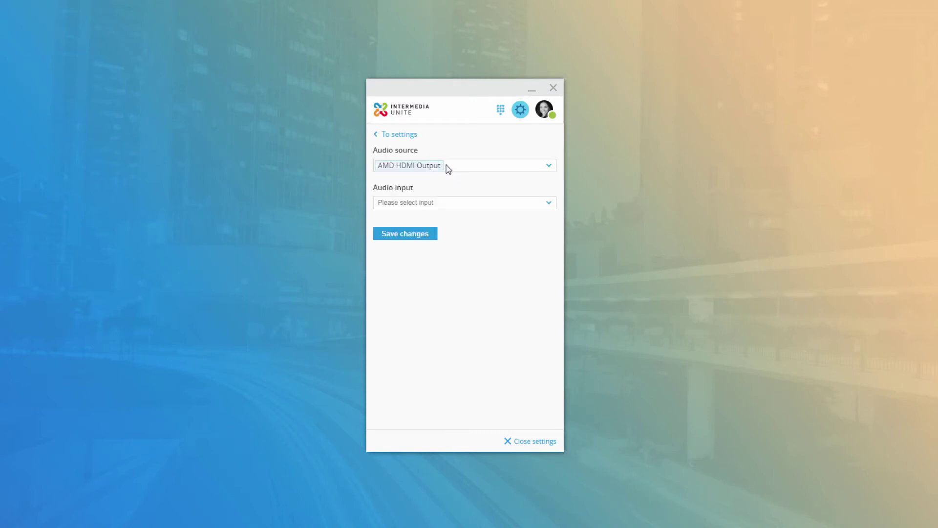
Step: Set the audio input device to Microphone
{"action": "left_click", "coordinate": [550, 202]}
{"action": "left_click", "coordinate": [542, 218]}
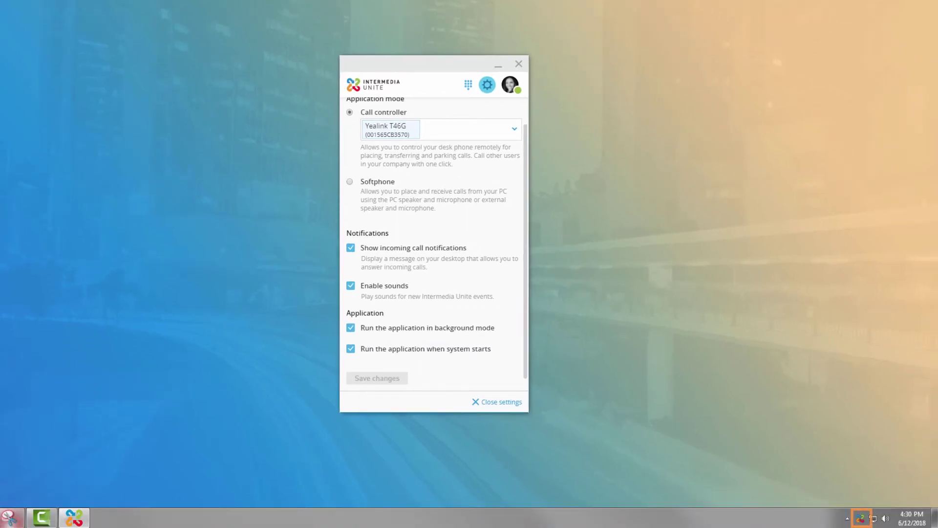
Step: Switch the application mode from Call controller to Softphone and save with restart
{"action": "left_click", "coordinate": [518, 64]}
{"action": "left_click", "coordinate": [518, 64]}
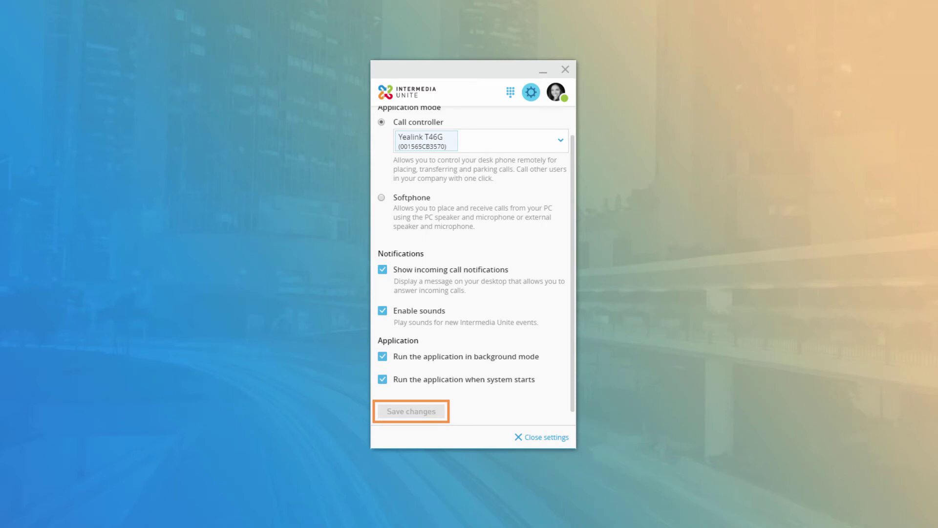
{"action": "left_click", "coordinate": [381, 197]}
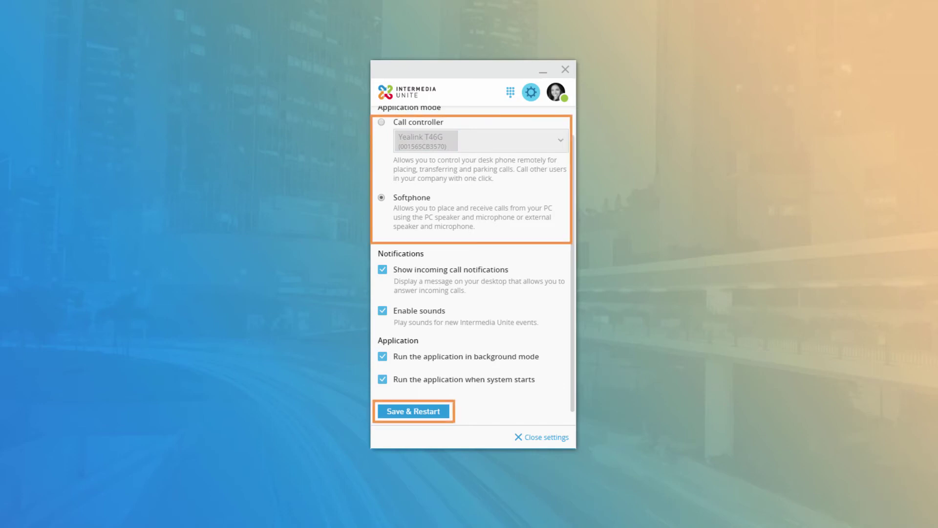
{"action": "left_click", "coordinate": [432, 415]}
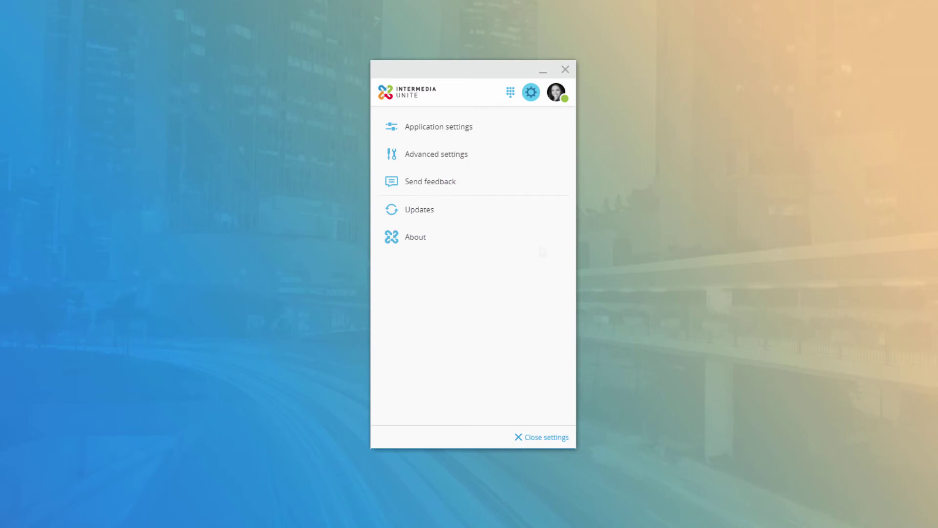
{"action": "left_click", "coordinate": [475, 155]}
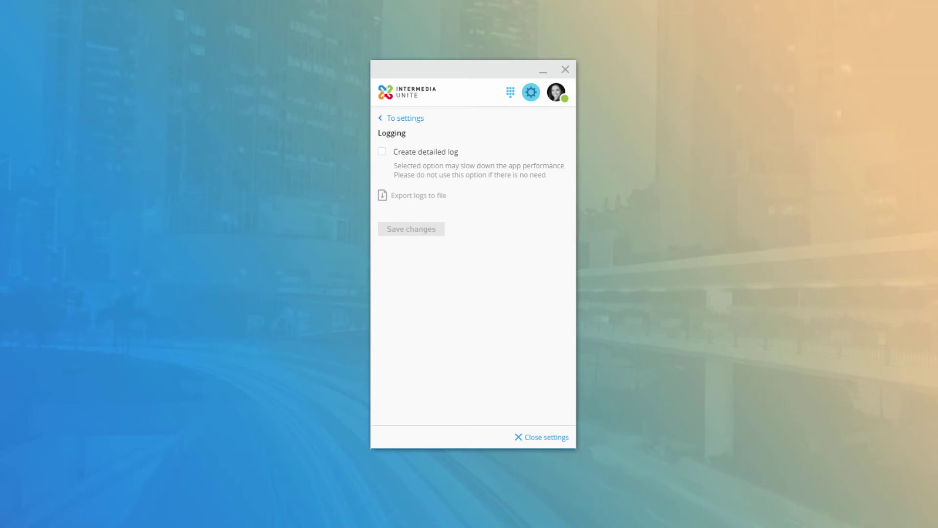
{"action": "left_click", "coordinate": [419, 118]}
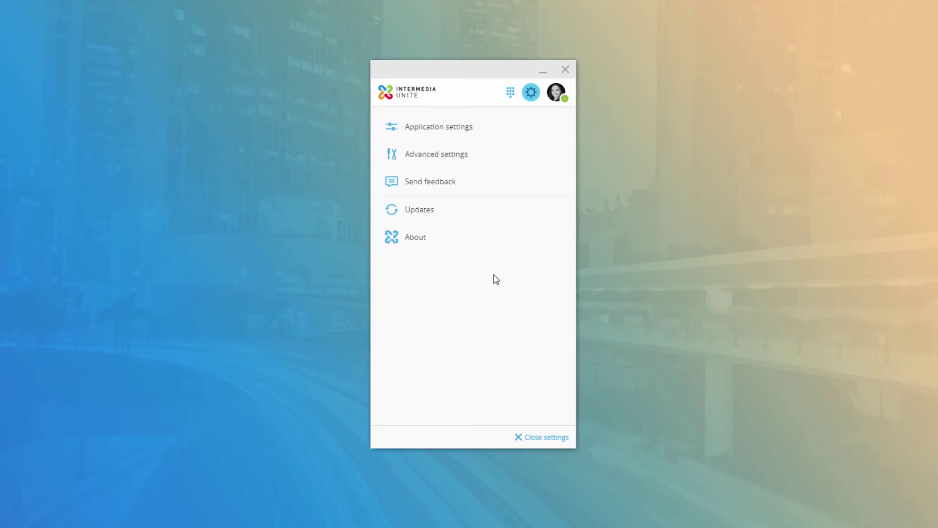
{"action": "left_click", "coordinate": [461, 190]}
Step: Download and install the pending Intermedia Unite 1.3.0 update from the Updates page
{"action": "left_click", "coordinate": [439, 216]}
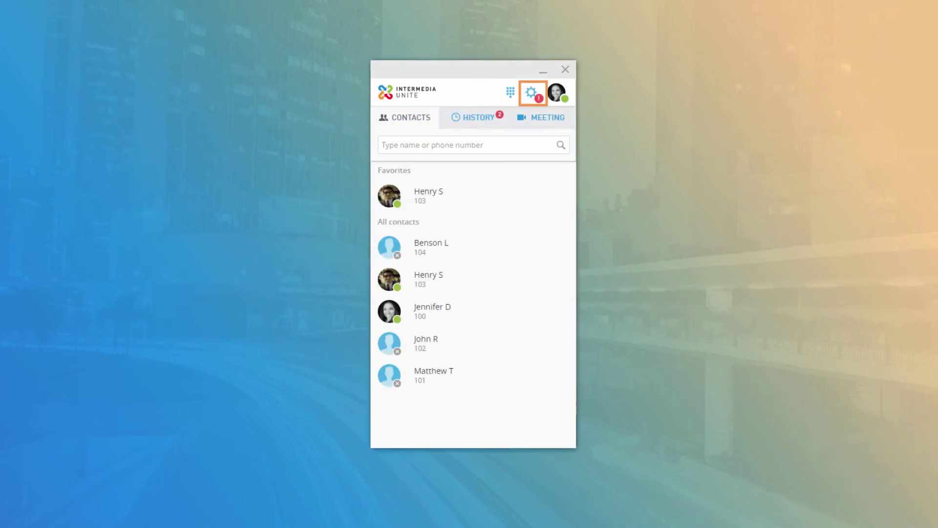
{"action": "left_click", "coordinate": [533, 97]}
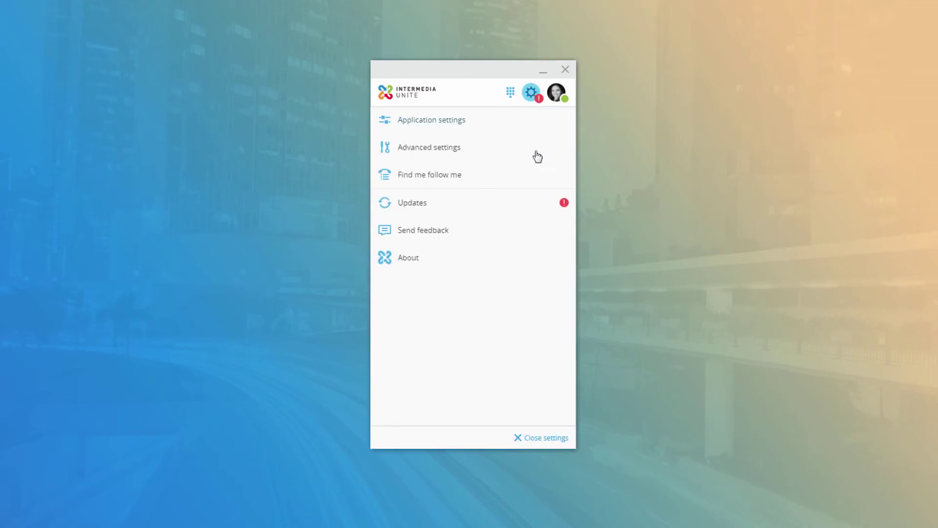
{"action": "left_click", "coordinate": [525, 208]}
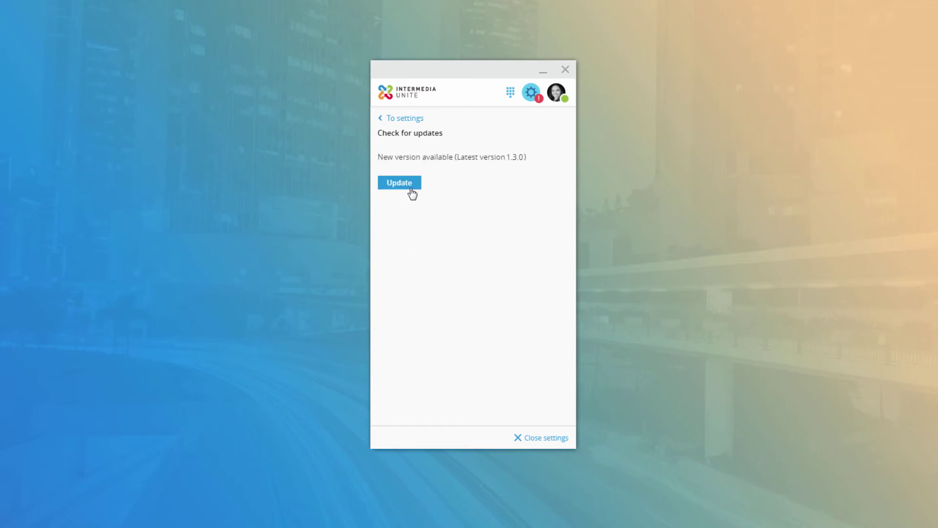
{"action": "left_click", "coordinate": [410, 188]}
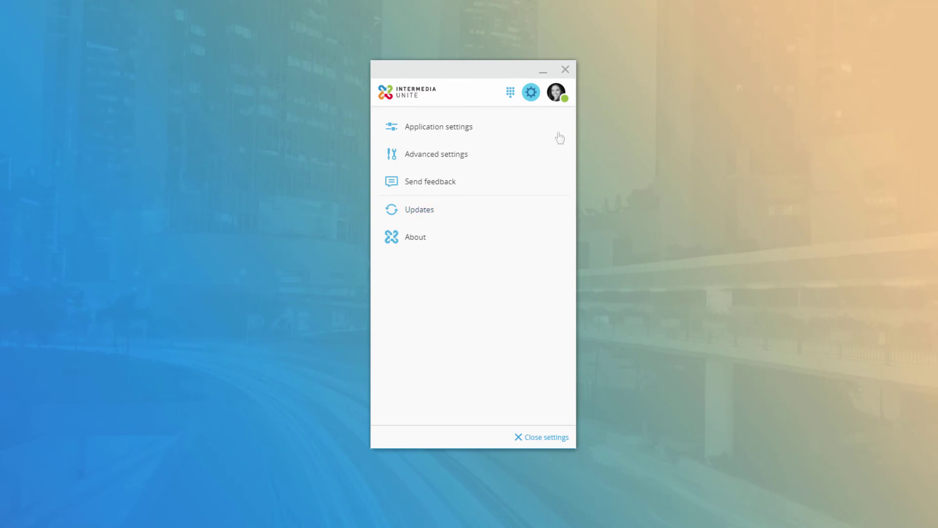
Step: Keep presence Available, post 'Working on call' as the status message, then call Billing Support at extension 103
{"action": "left_click", "coordinate": [558, 96]}
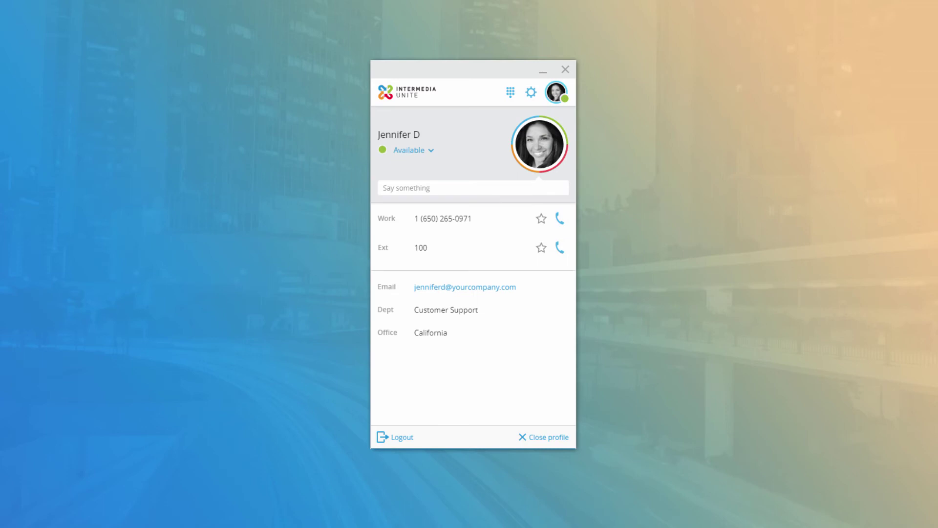
{"action": "left_click", "coordinate": [431, 151]}
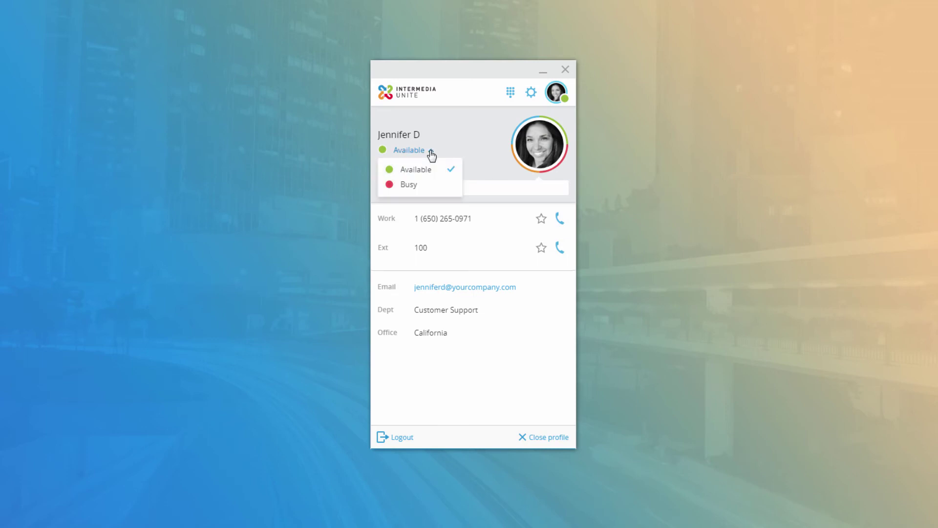
{"action": "left_click", "coordinate": [431, 152]}
{"action": "left_click", "coordinate": [467, 187]}
{"action": "type", "text": "W"}
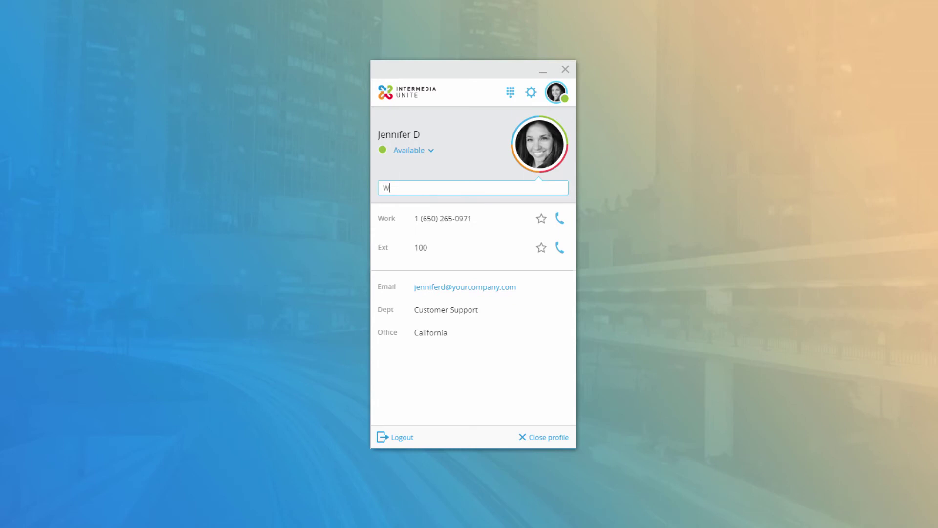
{"action": "type", "text": "orking on call"}
{"action": "key", "text": "Return"}
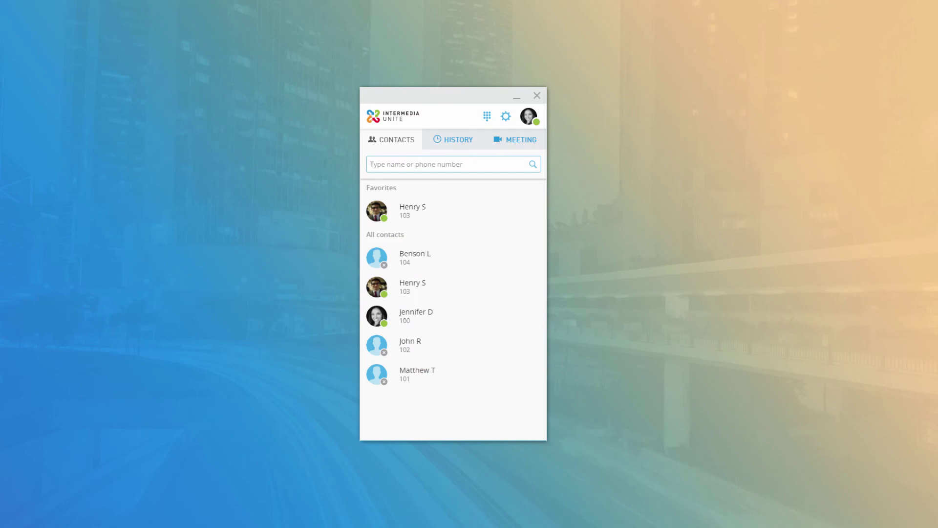
{"action": "mouse_move", "coordinate": [538, 211]}
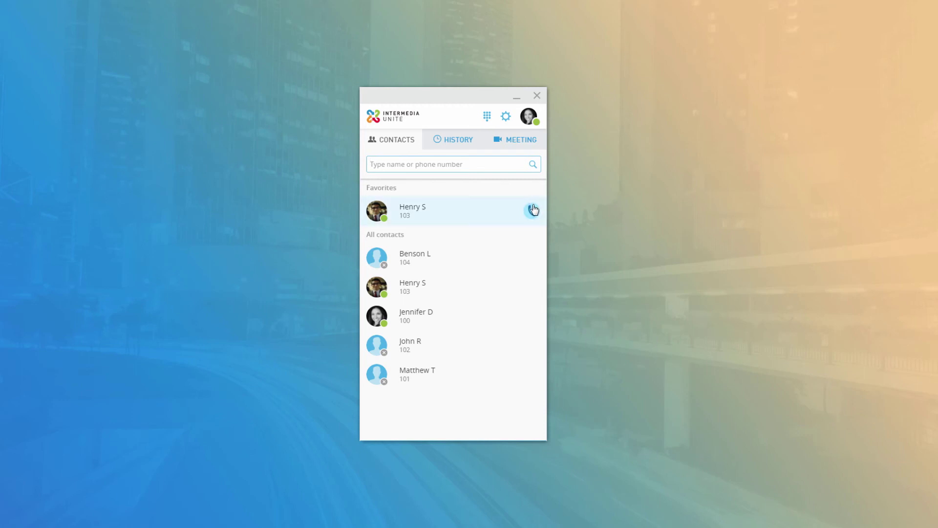
{"action": "left_click", "coordinate": [533, 210]}
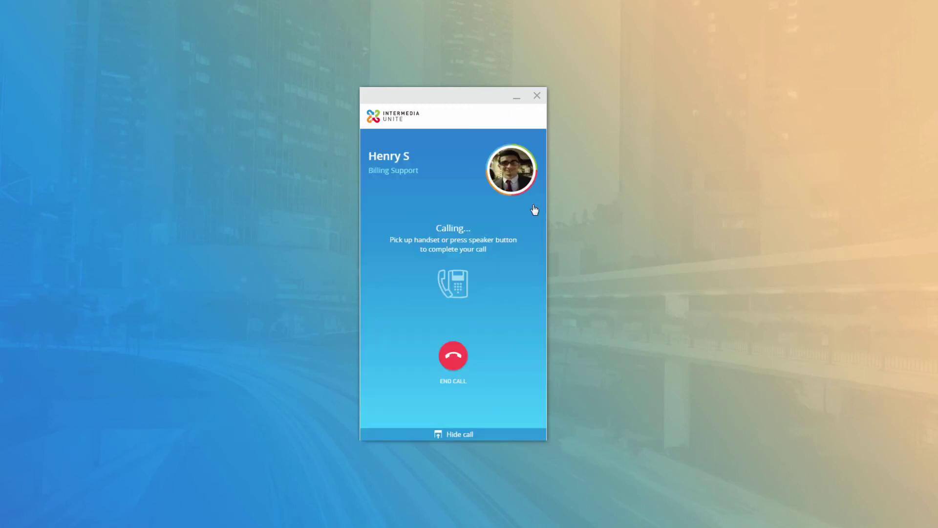